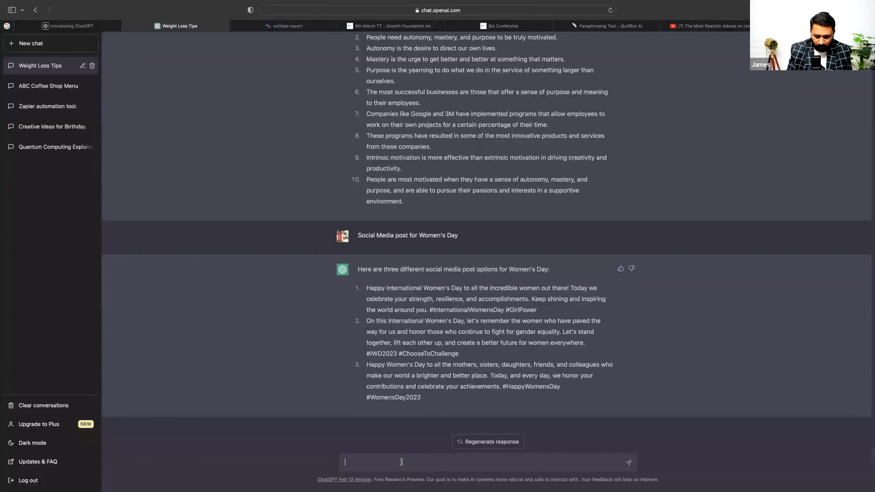
Submit the prompt "An article about Cotton Canvas usage in USA" in the current chat.
type("An ")
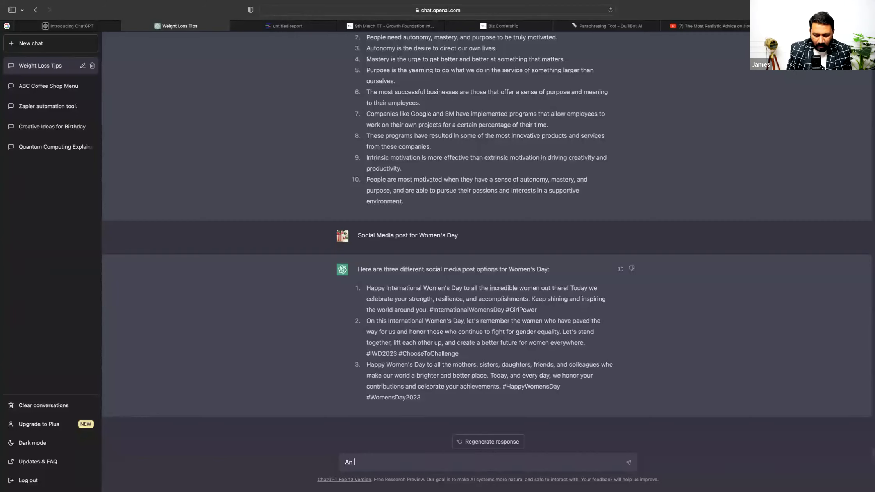
type("article abou")
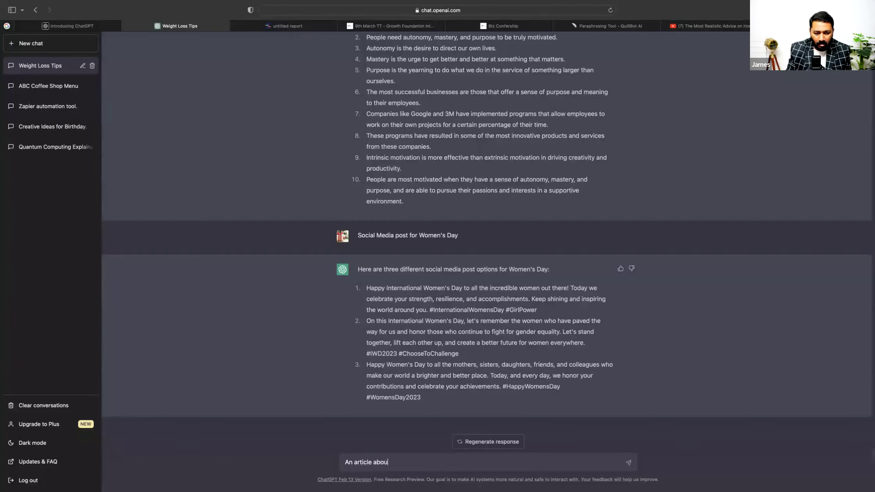
type("t Cotton Canvas")
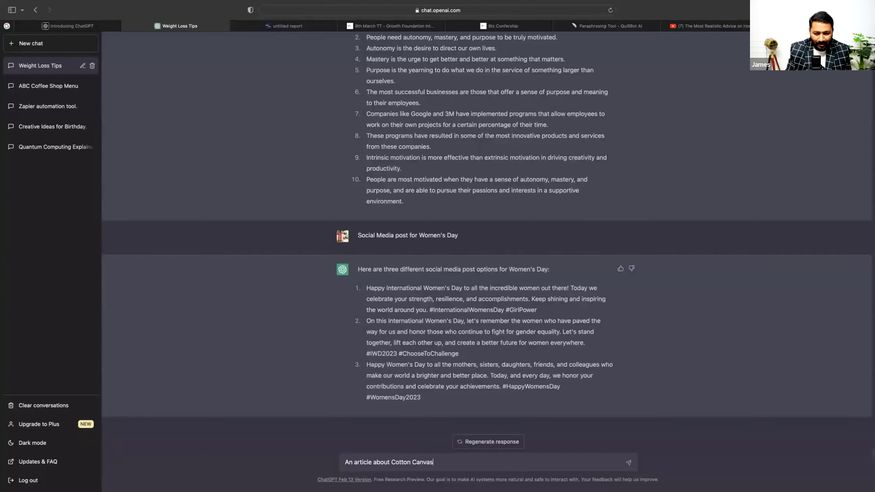
type(" in ")
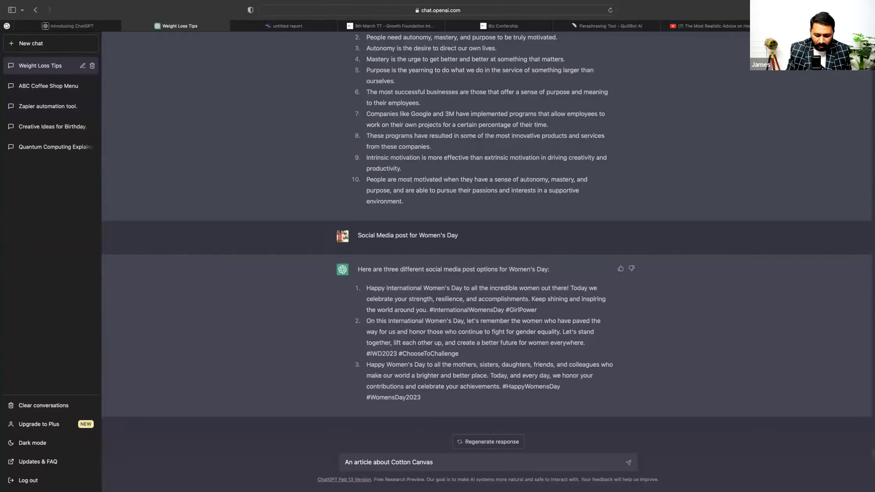
type("usage in")
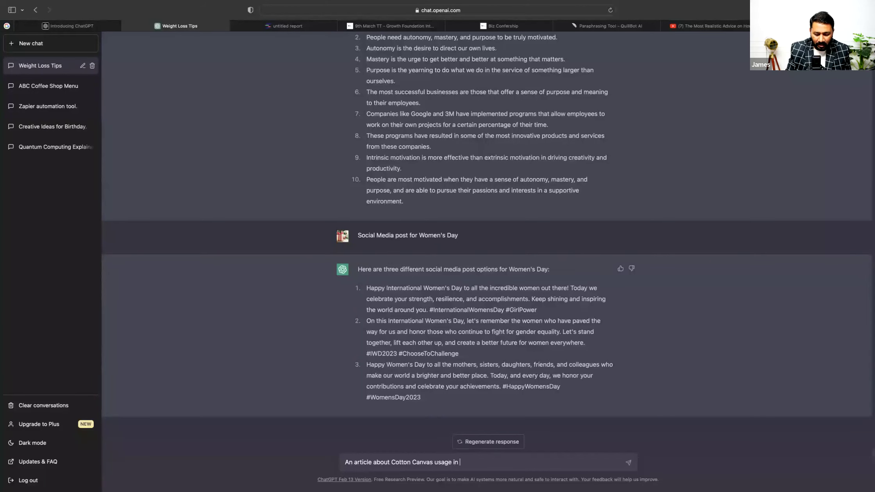
type(" USA")
key("Return")
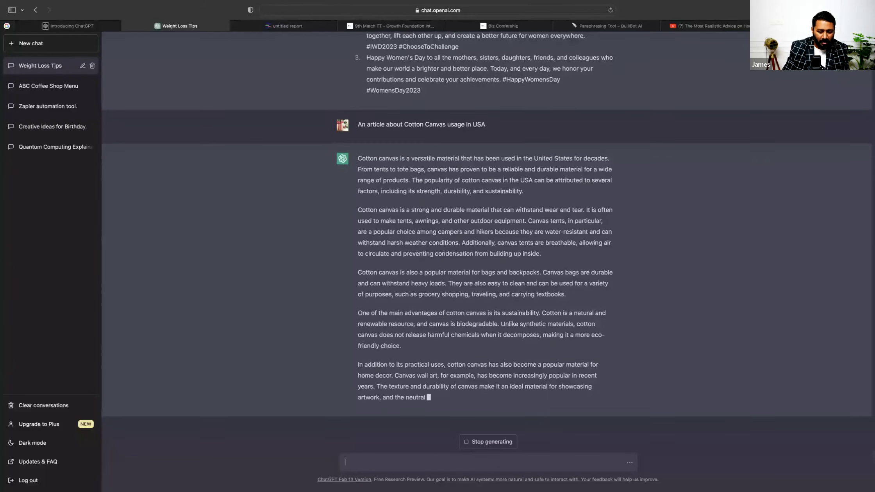
Search the web for "dollar business" in a new tab and open the sponsored The Dollar Business website.
key("super+t")
type("dollar b")
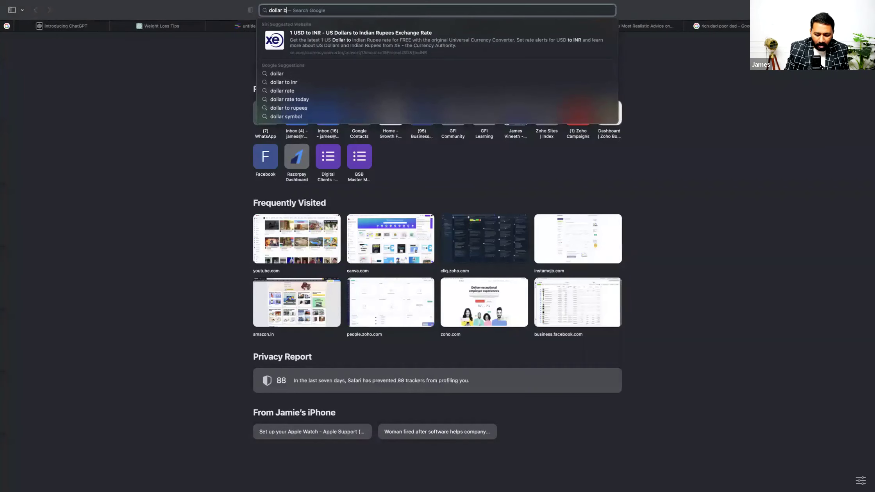
type("usiness")
key("Return")
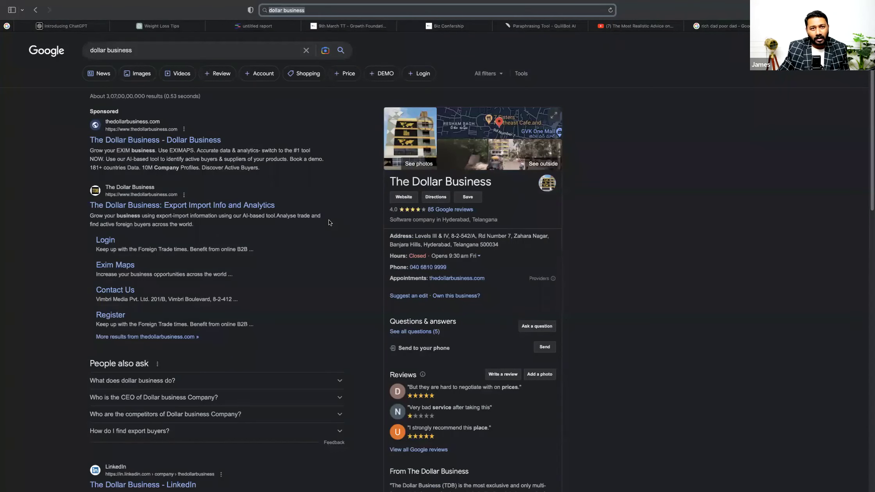
left_click(200, 140)
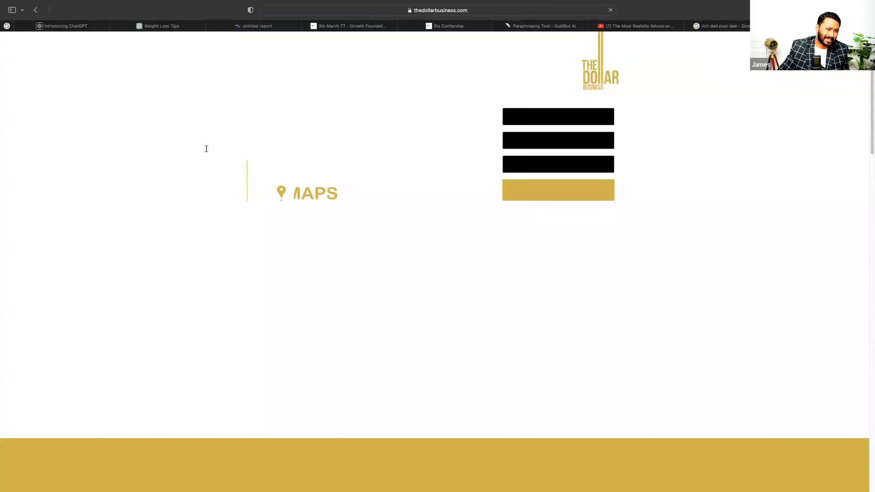
Look over the EXIMAPS introduction and feature sections of the landing page, and close that page.
scroll(363, 227, "down", 7)
scroll(362, 228, "up", 6)
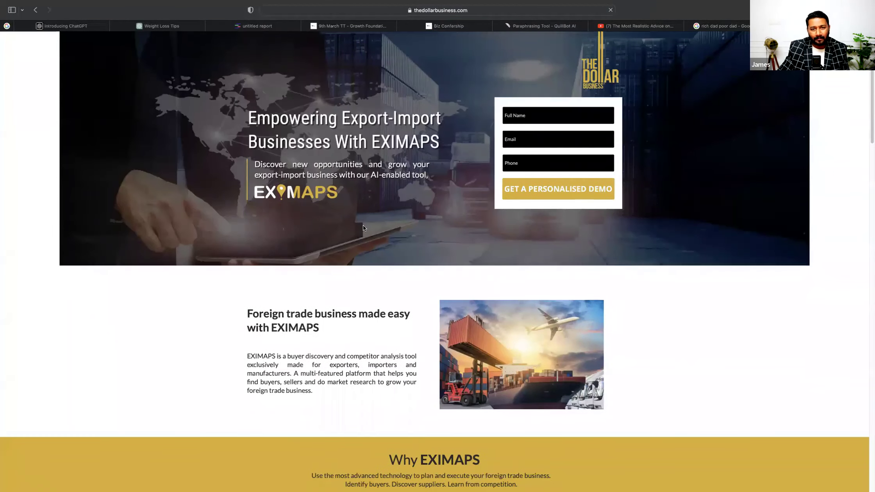
scroll(364, 226, "down", 3)
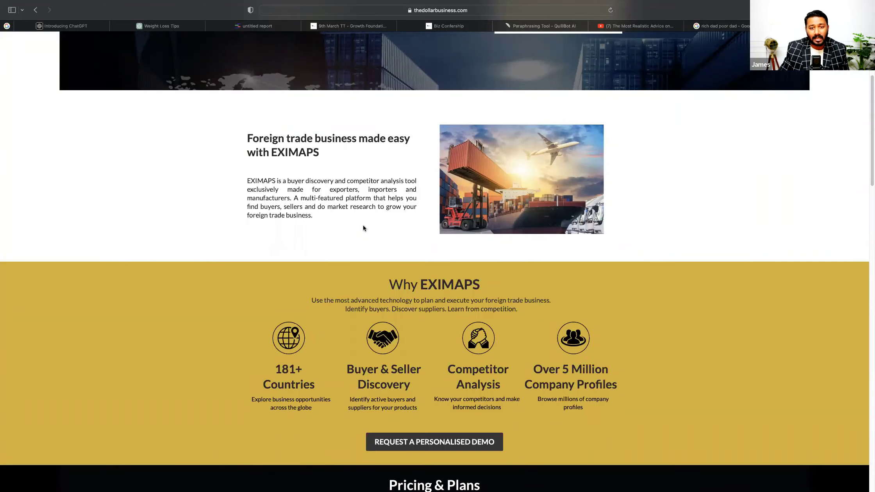
scroll(363, 226, "up", 5)
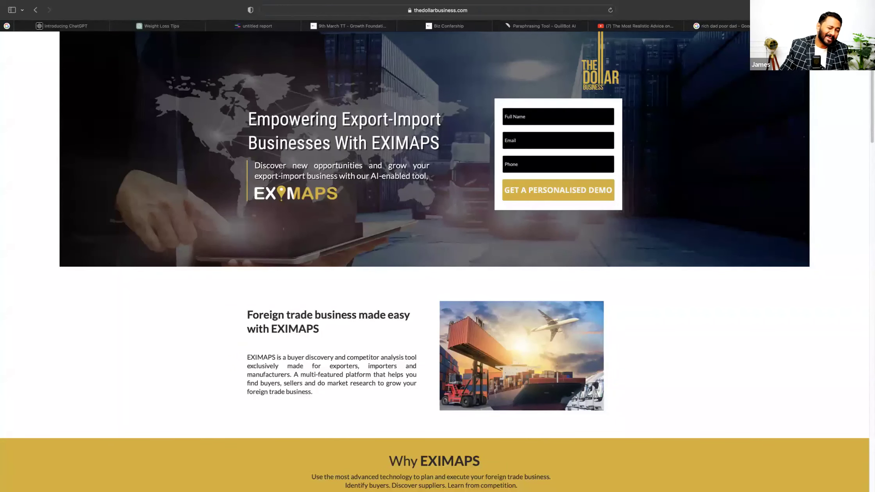
key("super+w")
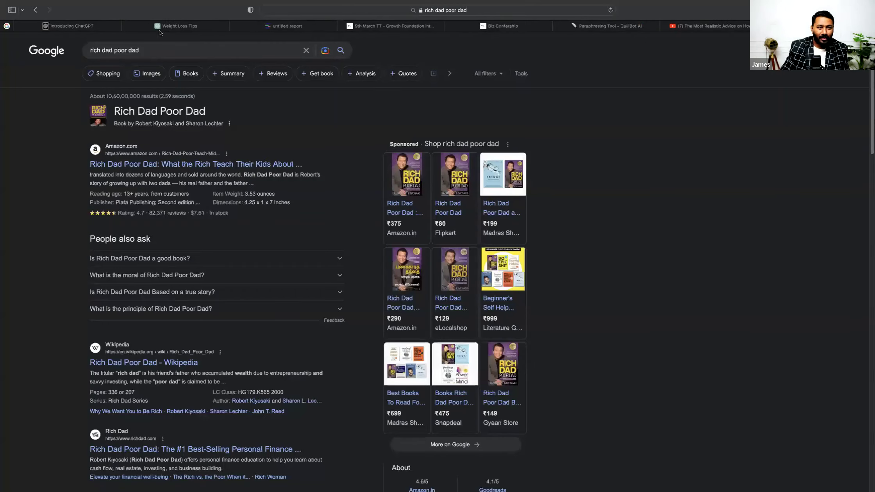
Return to the Weight Loss Tips chat, submit the prompt "Wedding Day Celebration Ideas" and stop the answer partway.
left_click(159, 29)
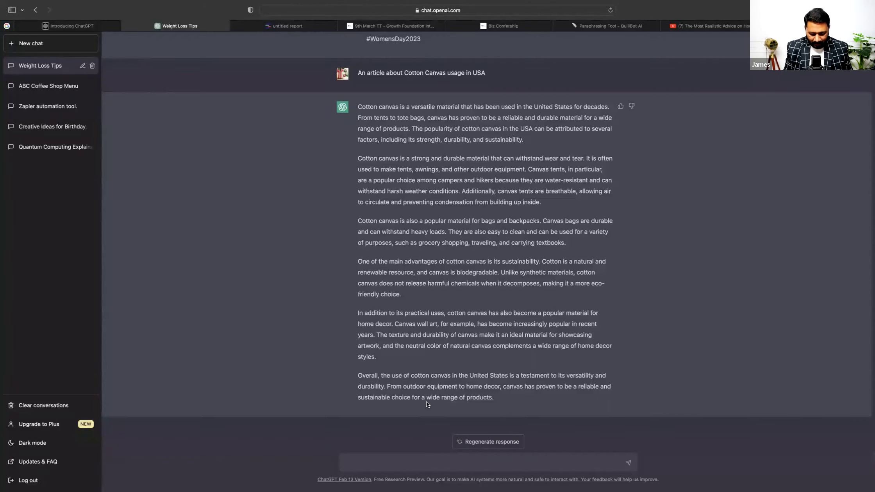
type("Wedding Da")
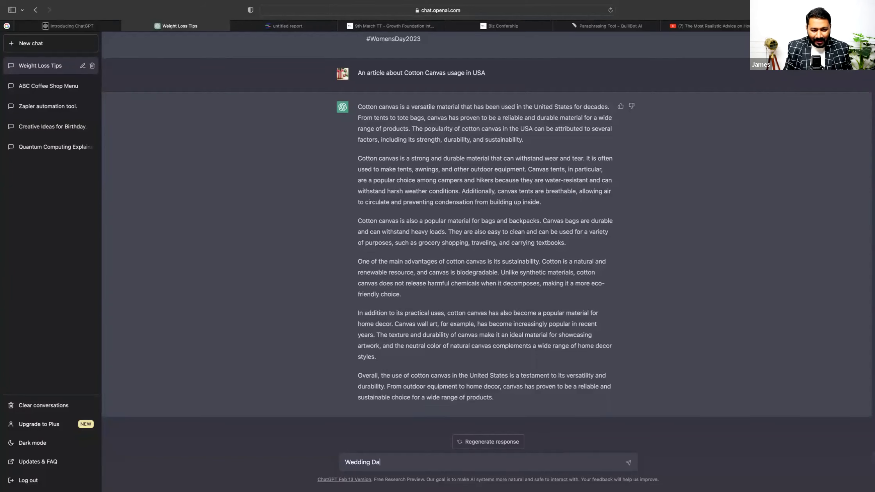
type("y Celebratio")
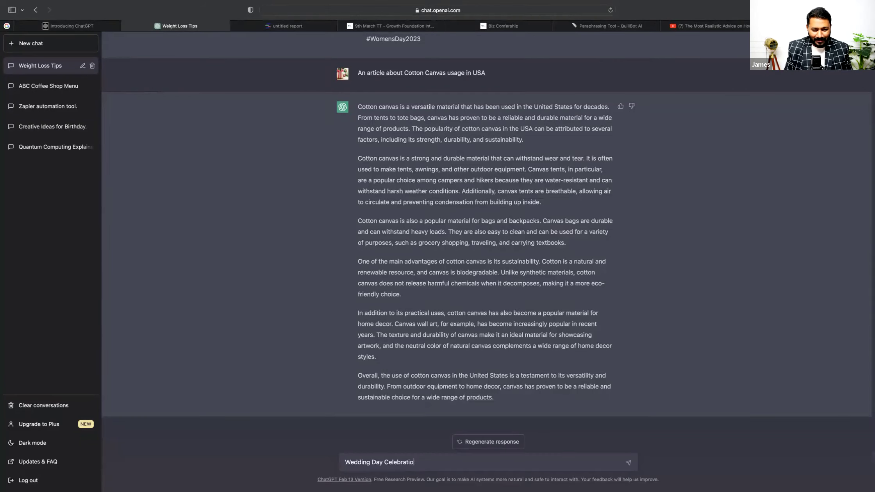
type("n Ideas")
key("Return")
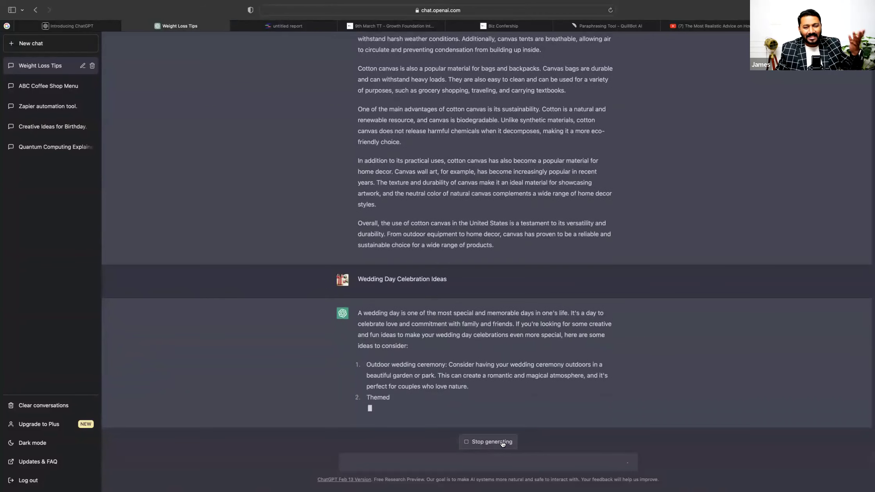
left_click(488, 442)
Submit the prompt "5 Ways to use Chat GPT" and stop the answer before it completes.
type("5 ")
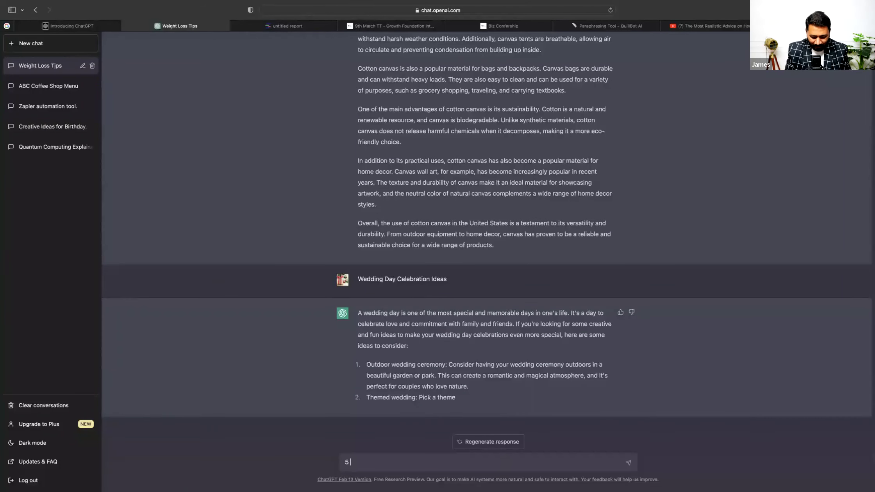
type("Ways to use Chaos")
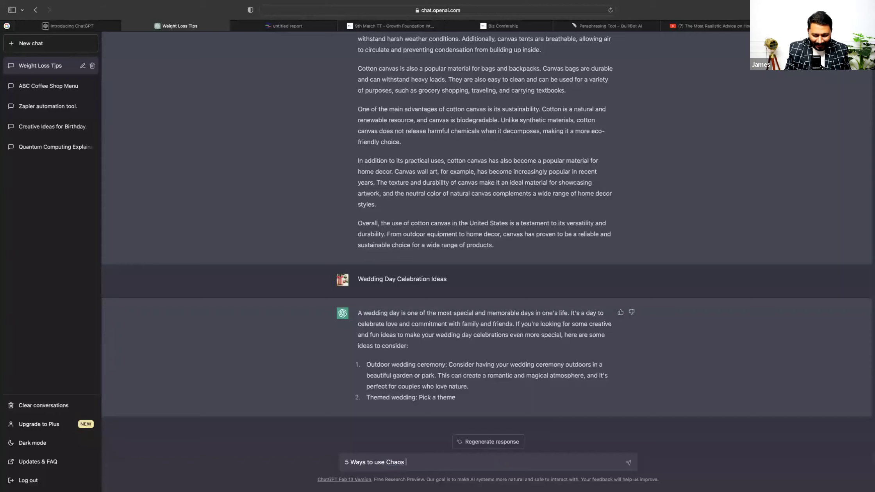
key("BackSpace")
key("BackSpace")
type("GPT")
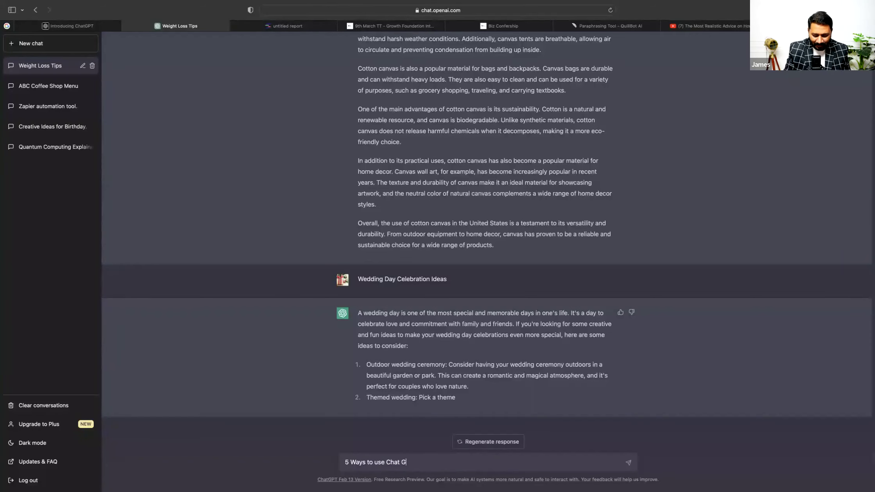
key("Return")
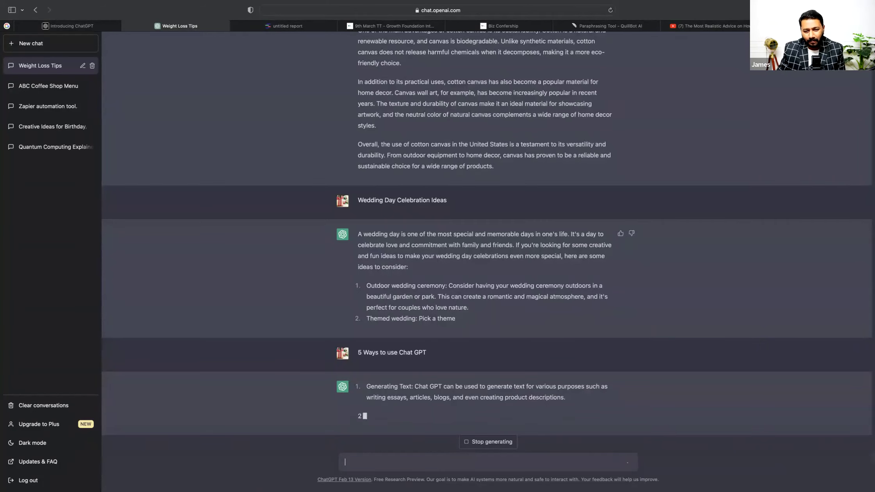
left_click(494, 442)
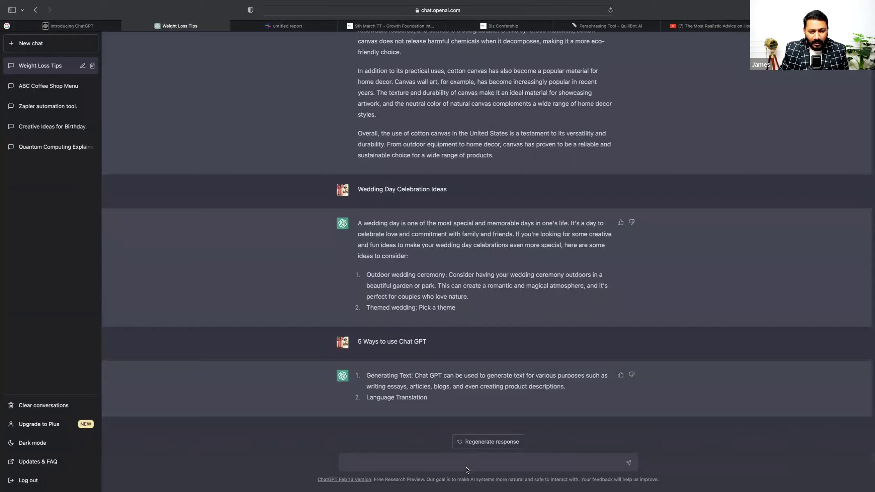
Submit the prompt "Give me 30 days social media calendar in table format" and stop the generation around day 20.
type("Give me 3")
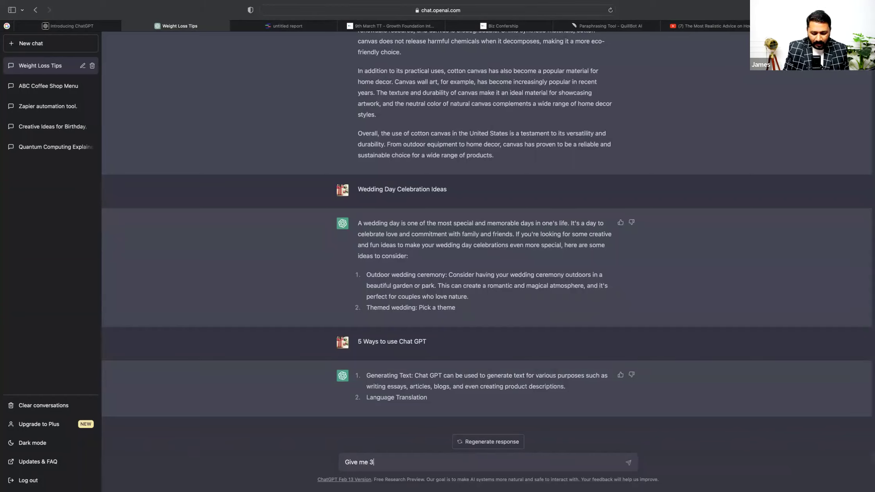
type("0 day")
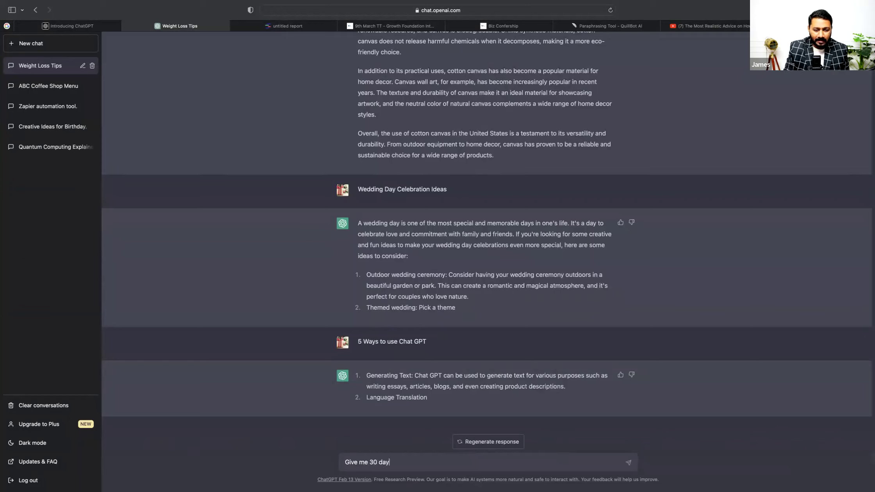
type("s social media ")
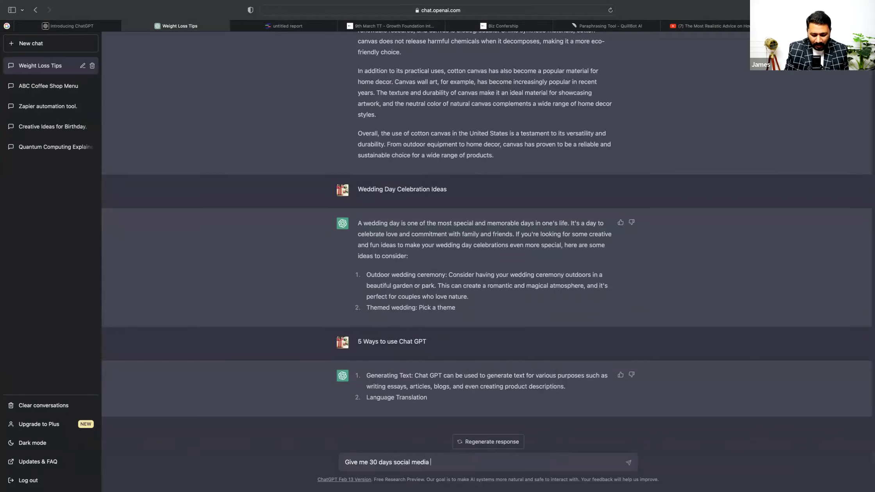
type("caled")
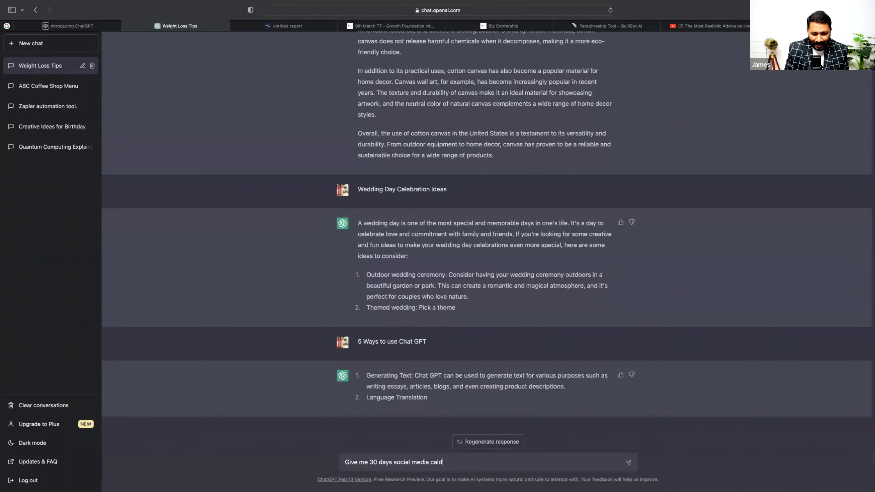
key("BackSpace")
type("endar")
key("BackSpace")
key("BackSpace")
key("BackSpace")
type("ndar in ")
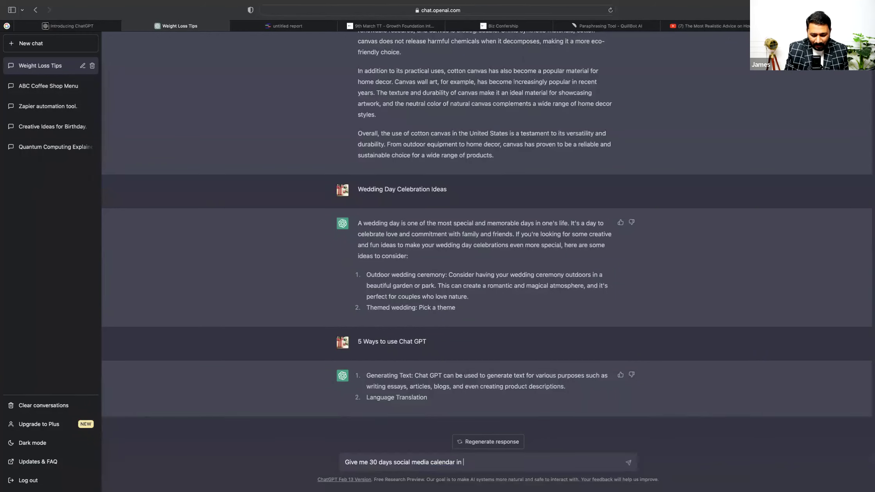
type("table forma")
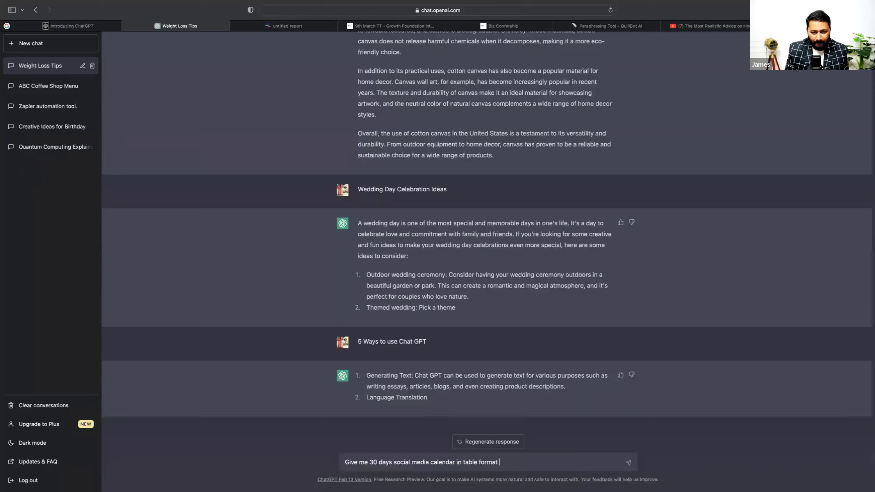
type("t")
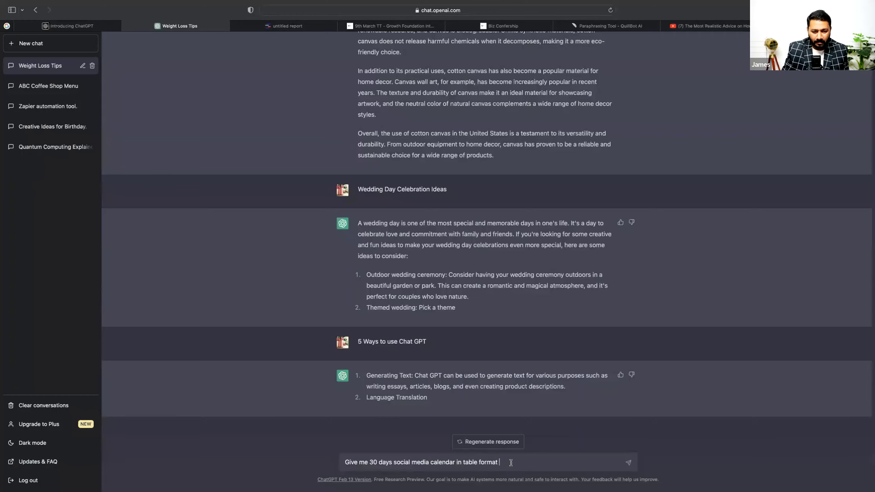
key("Return")
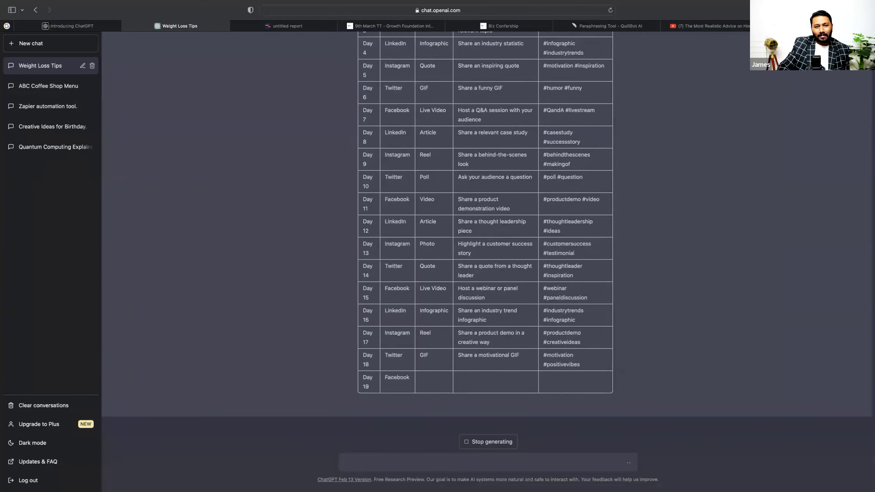
left_click(494, 442)
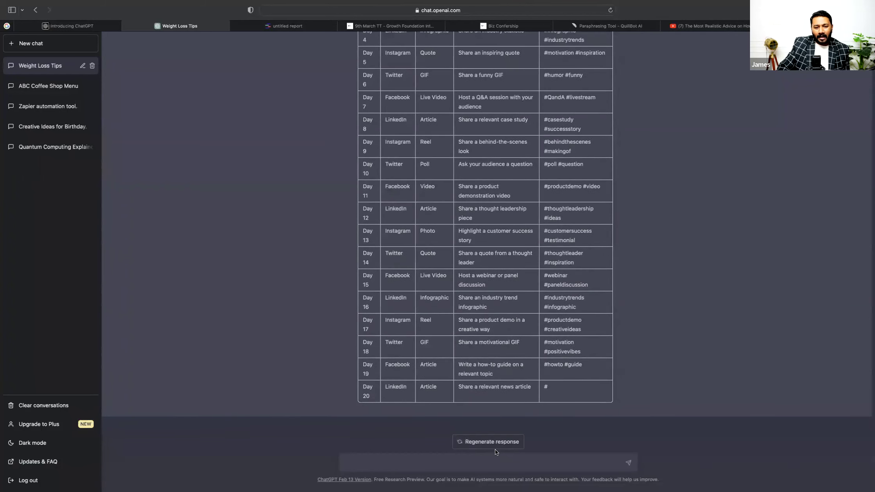